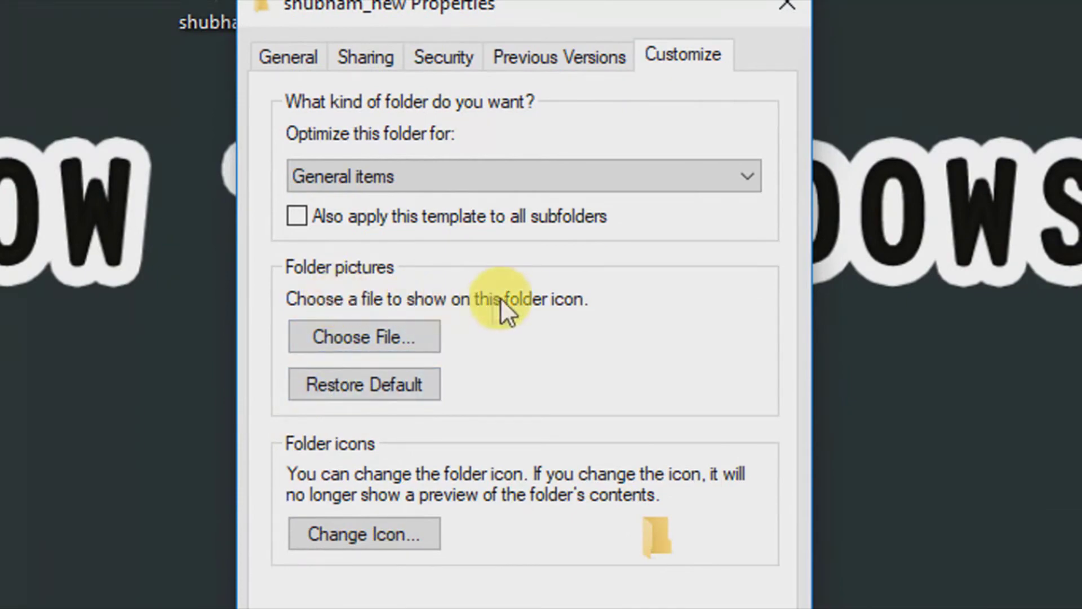
# - Set the youtube image from the desktop's HTW folder as the folder picture, applying the change and closing the folder's properties
pyautogui.click(383, 342)
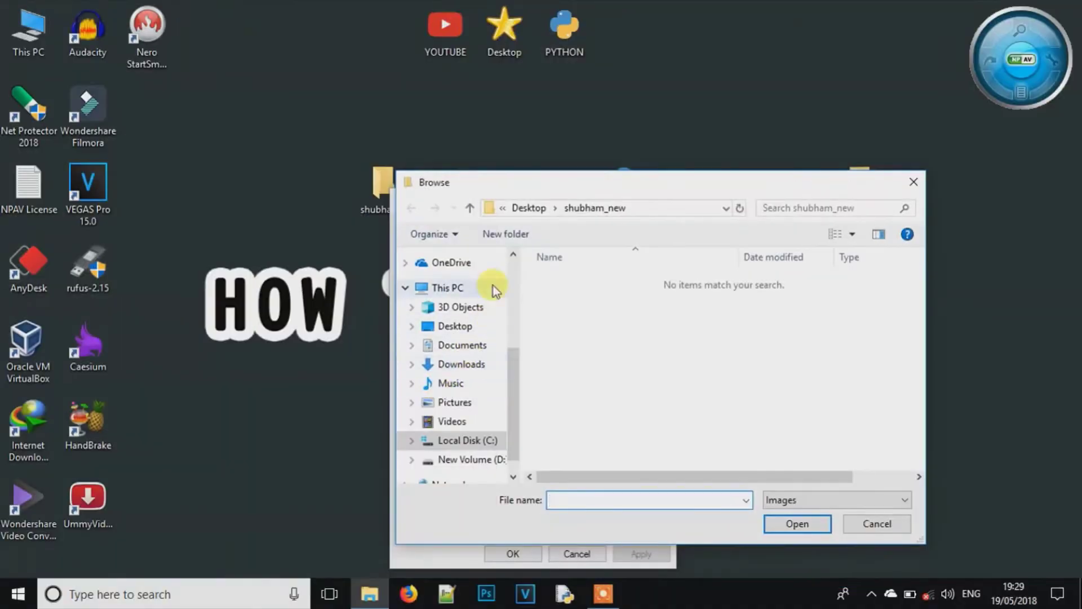
pyautogui.click(338, 256)
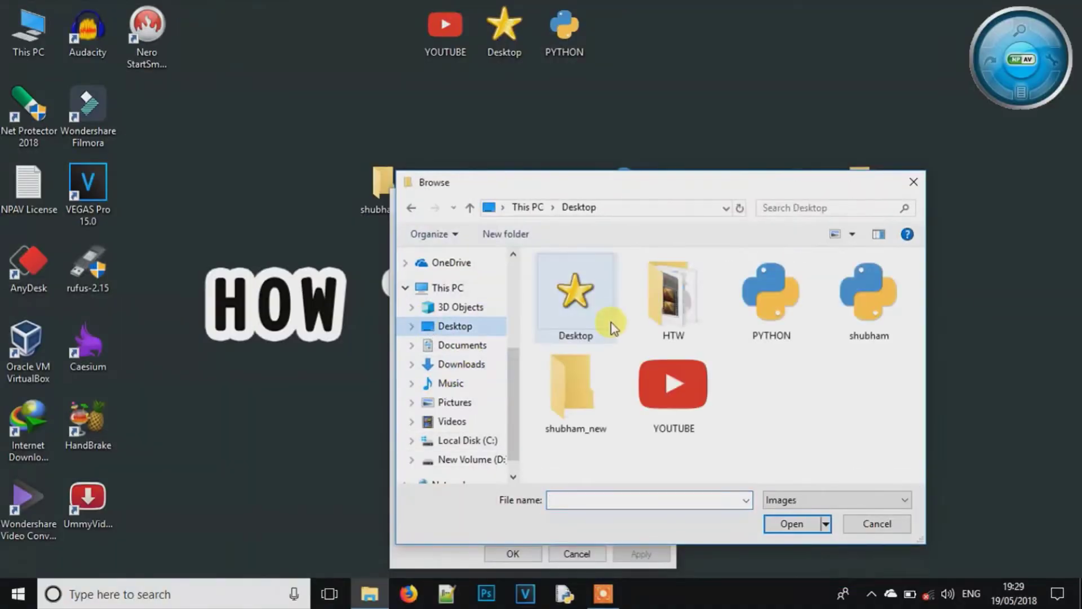
pyautogui.doubleClick(662, 302)
pyautogui.click(773, 314)
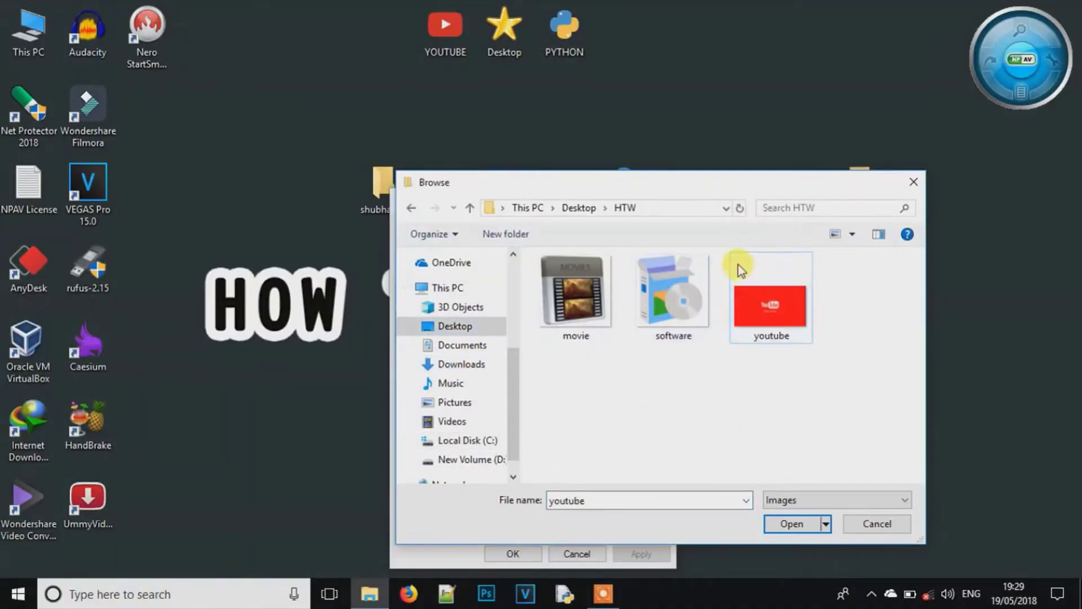
pyautogui.click(808, 535)
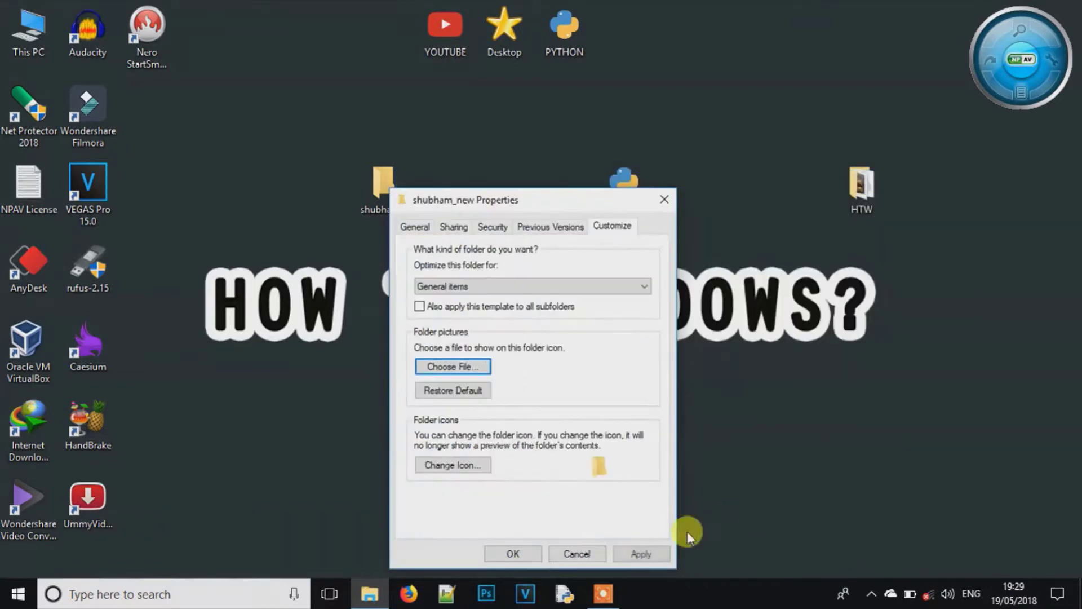
pyautogui.click(641, 554)
pyautogui.moveTo(450, 199); pyautogui.dragTo(618, 182)
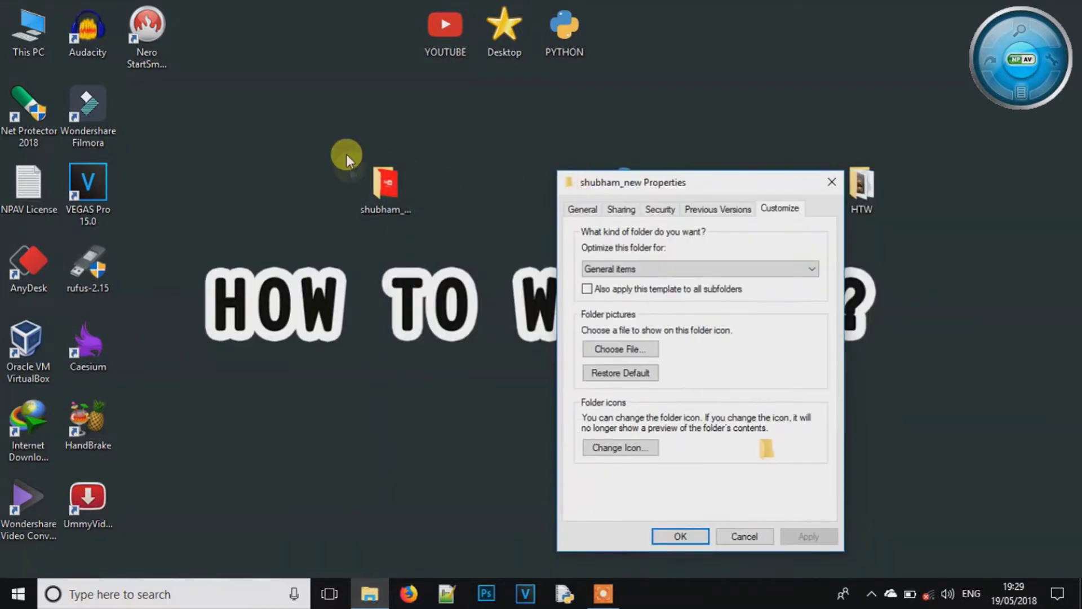
pyautogui.click(361, 179)
pyautogui.click(685, 534)
# - Refresh the desktop to reload its icons
pyautogui.moveTo(321, 179); pyautogui.dragTo(471, 217)
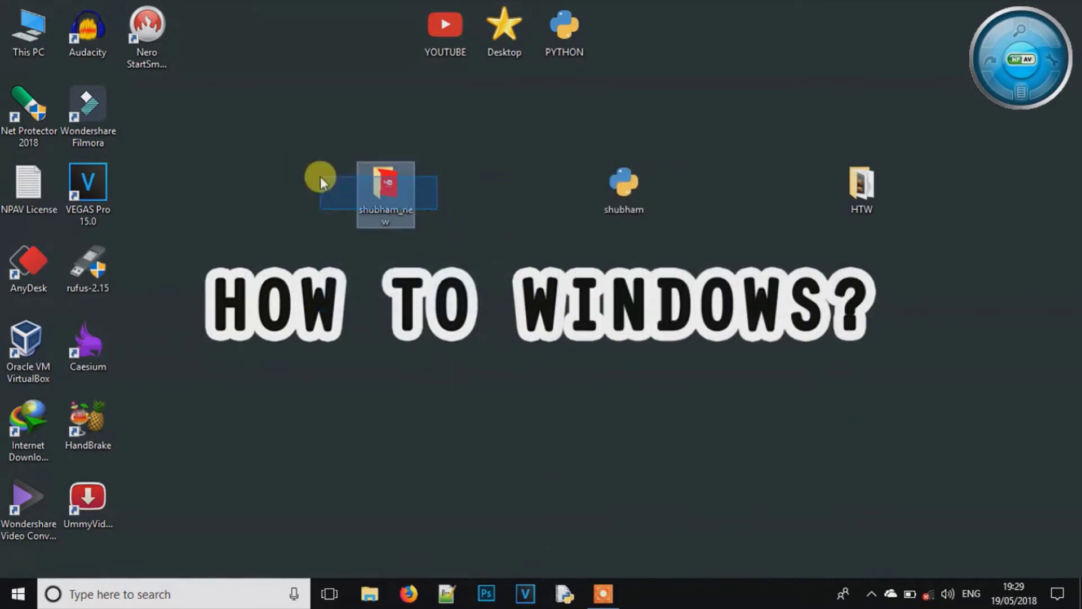
pyautogui.click(513, 201)
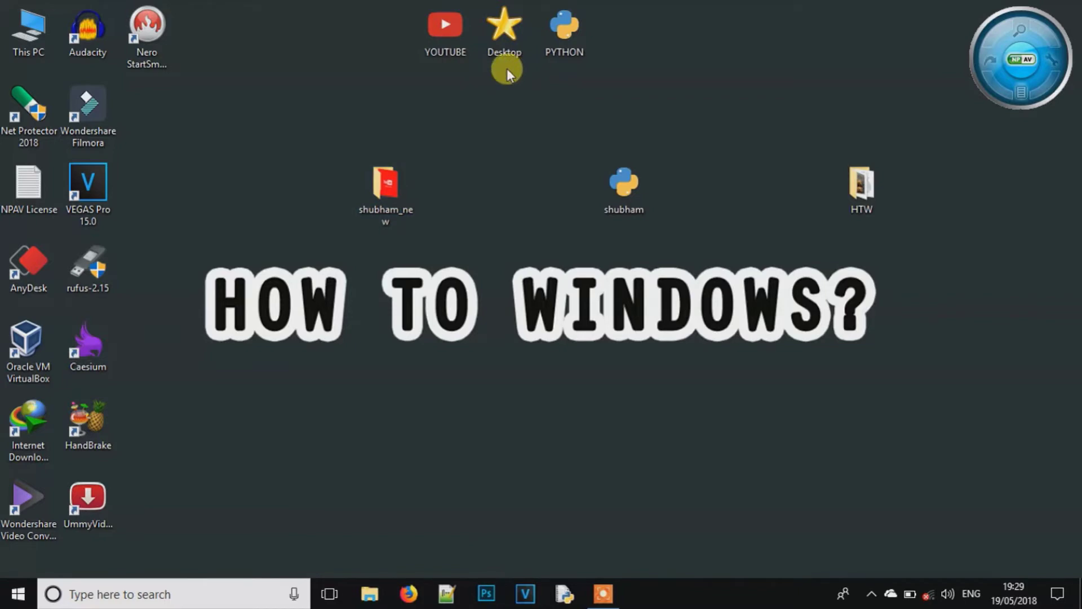
pyautogui.rightClick(426, 184)
pyautogui.click(469, 231)
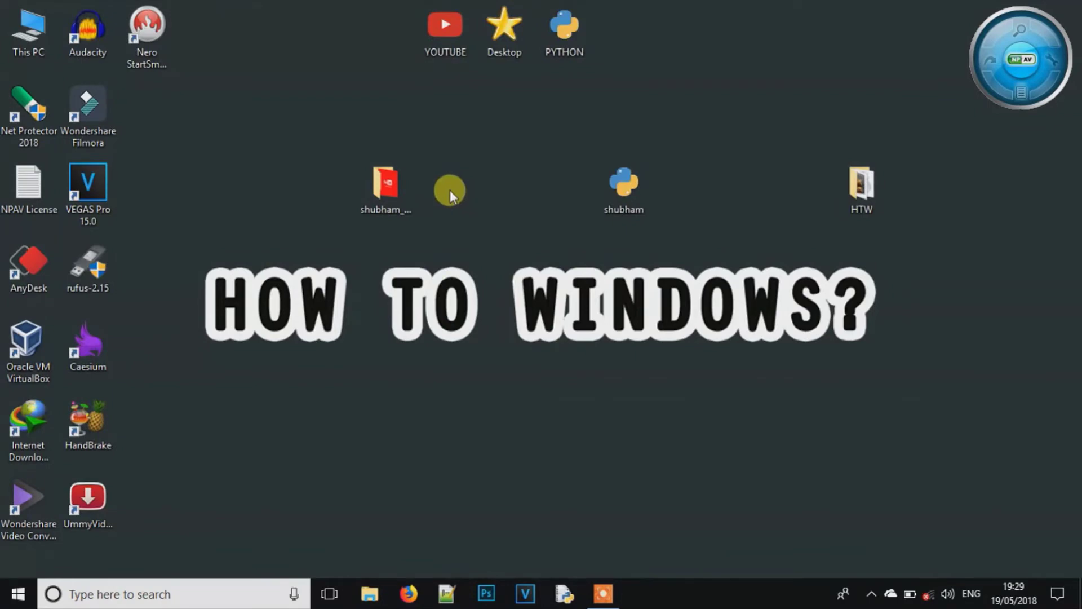
pyautogui.rightClick(450, 190)
pyautogui.click(464, 232)
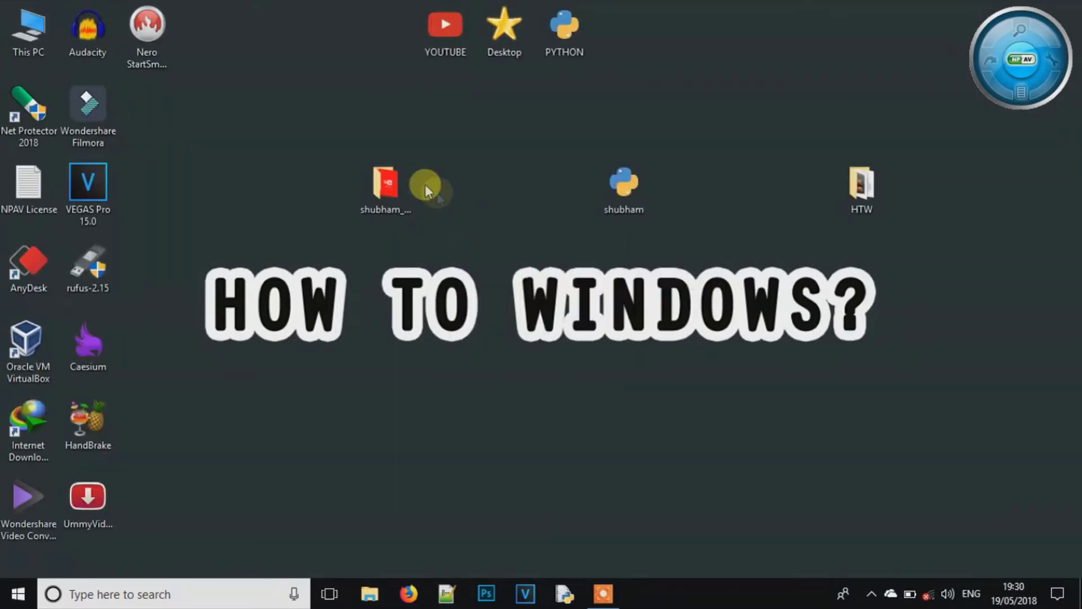
pyautogui.moveTo(412, 181); pyautogui.dragTo(463, 225)
pyautogui.click(463, 225)
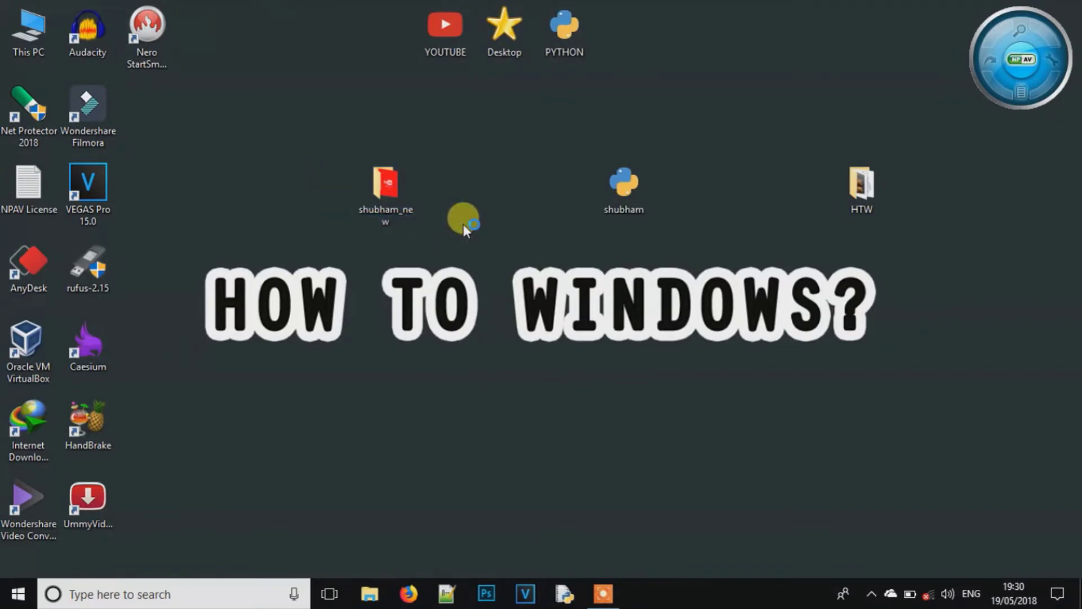
pyautogui.moveTo(459, 227); pyautogui.dragTo(463, 273)
pyautogui.click(464, 273)
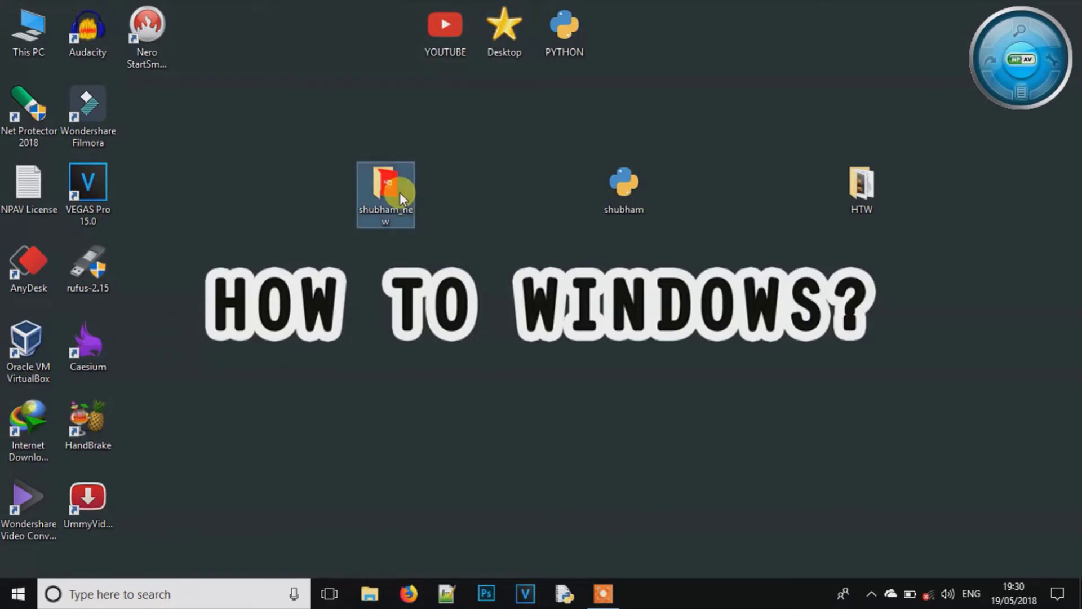
# - Encrypt the contents of the desktop folder with the YouTube picture, applying the change to its subfolders and files
pyautogui.rightClick(400, 191)
pyautogui.click(455, 563)
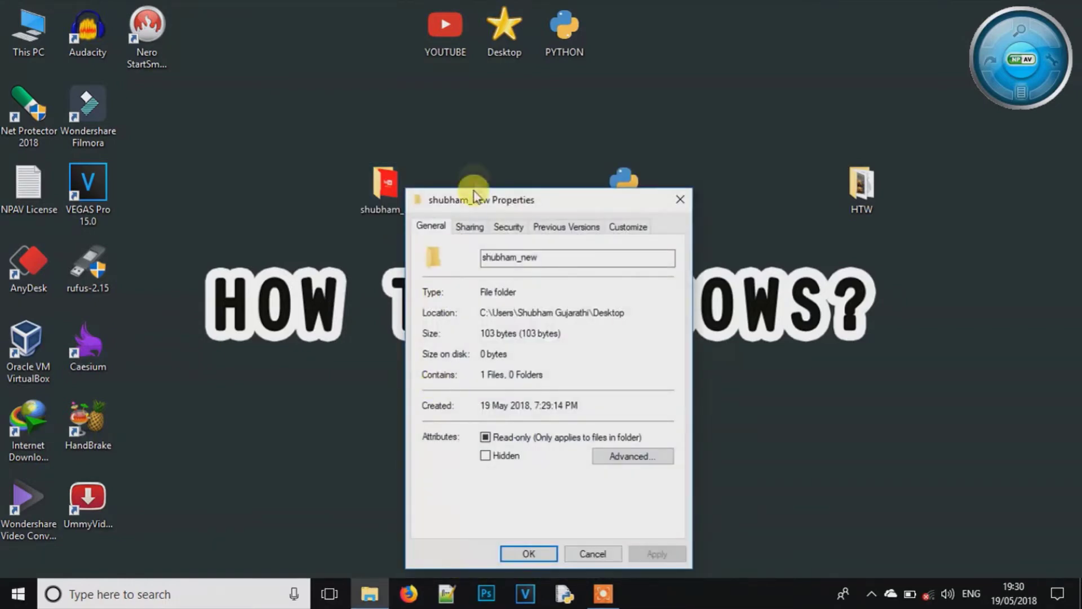
pyautogui.moveTo(473, 197); pyautogui.dragTo(325, 109)
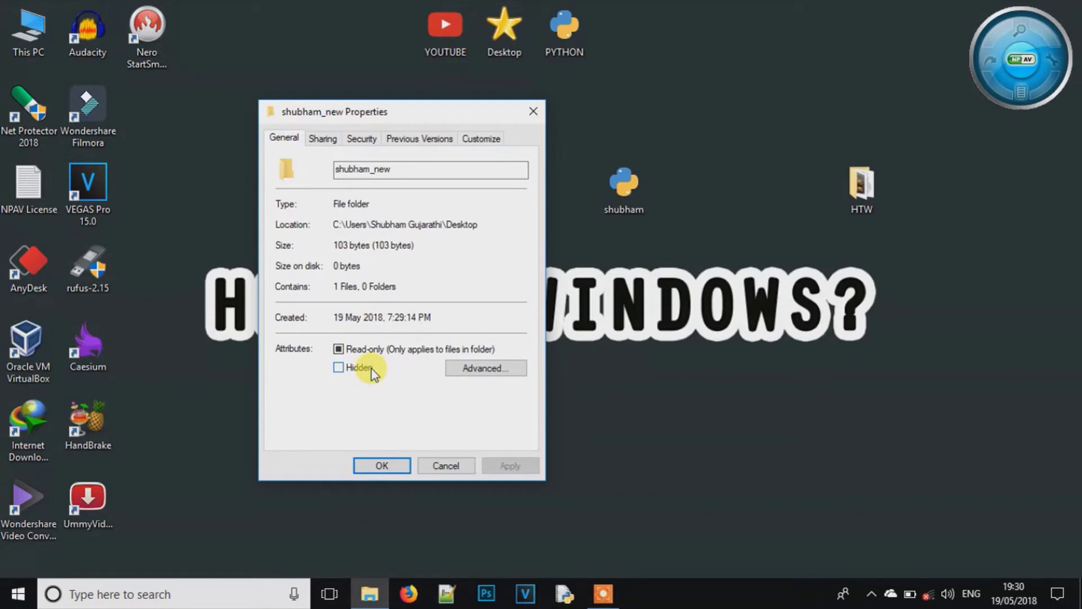
pyautogui.doubleClick(52, 21)
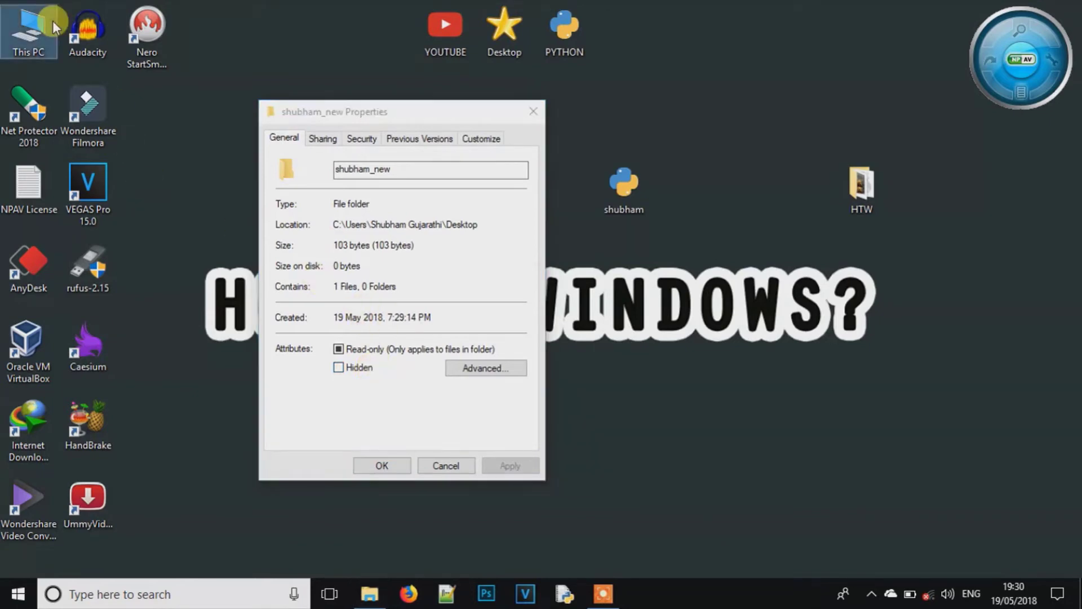
pyautogui.click(128, 27)
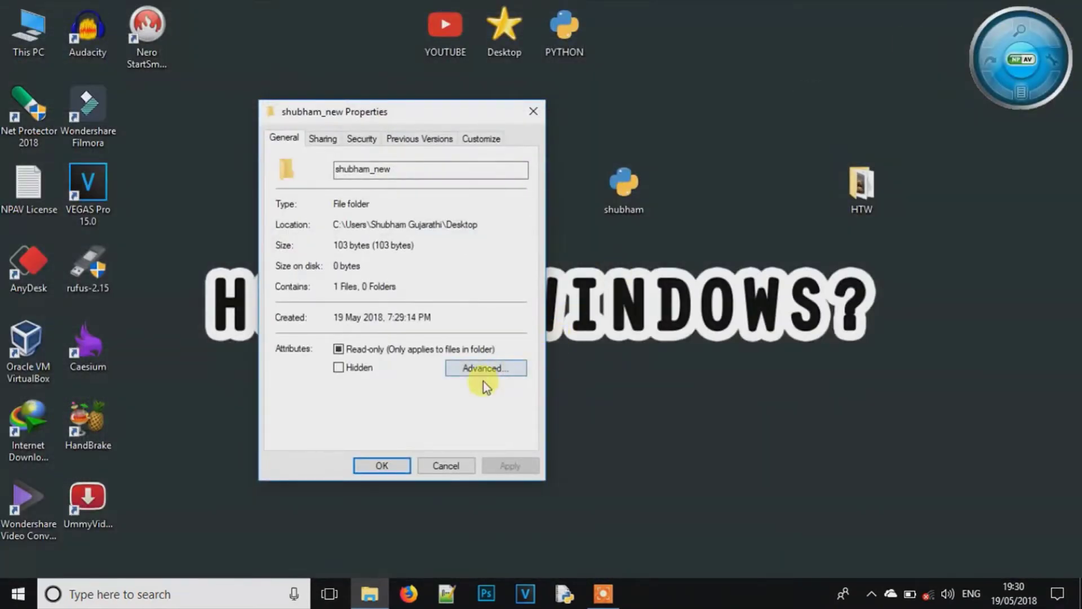
pyautogui.click(482, 368)
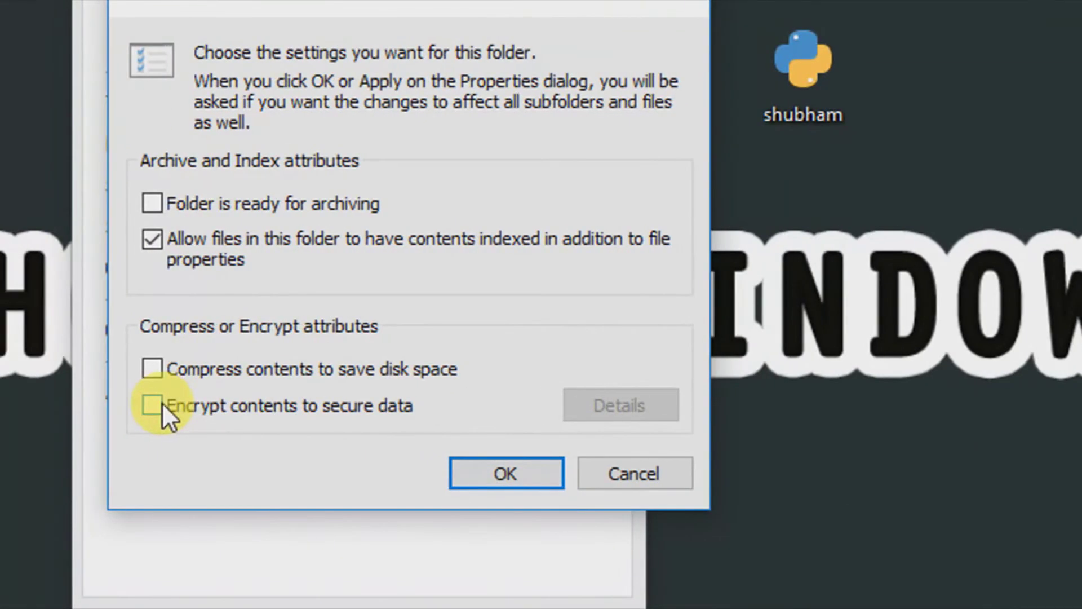
pyautogui.click(201, 410)
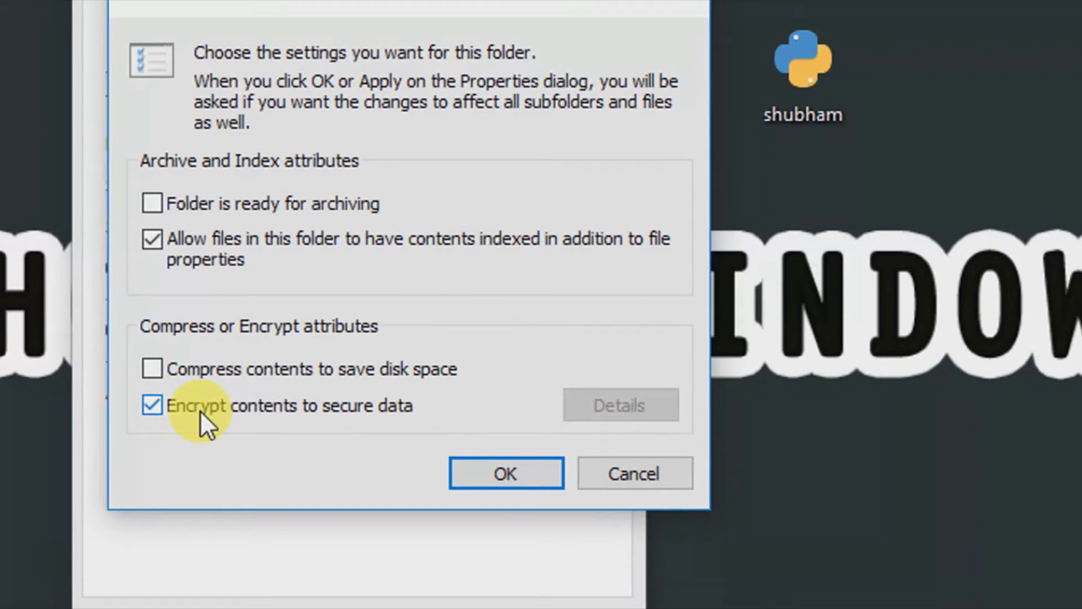
pyautogui.click(452, 480)
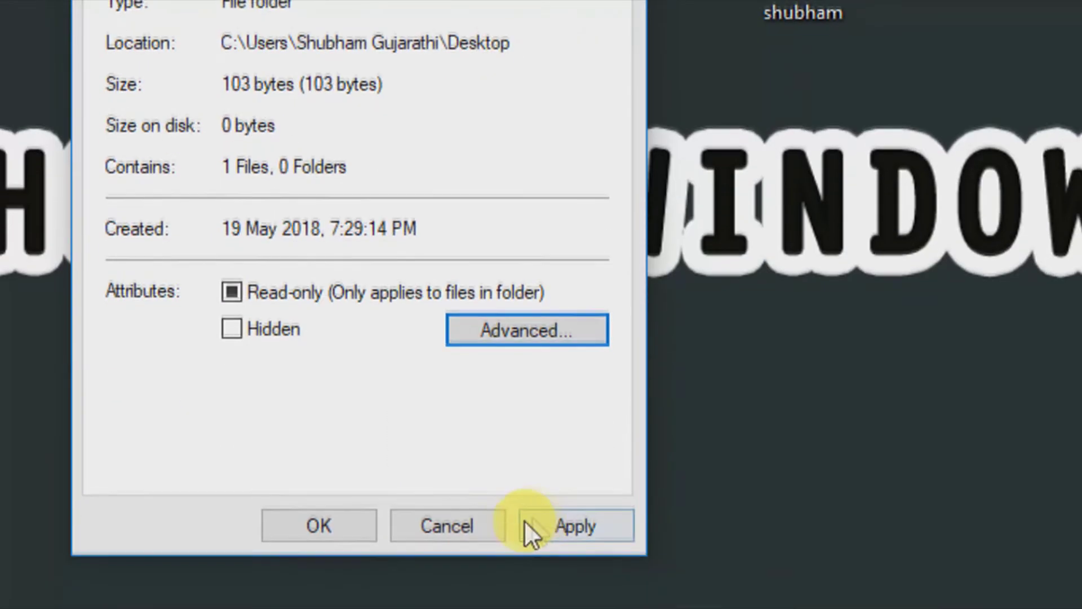
pyautogui.click(549, 522)
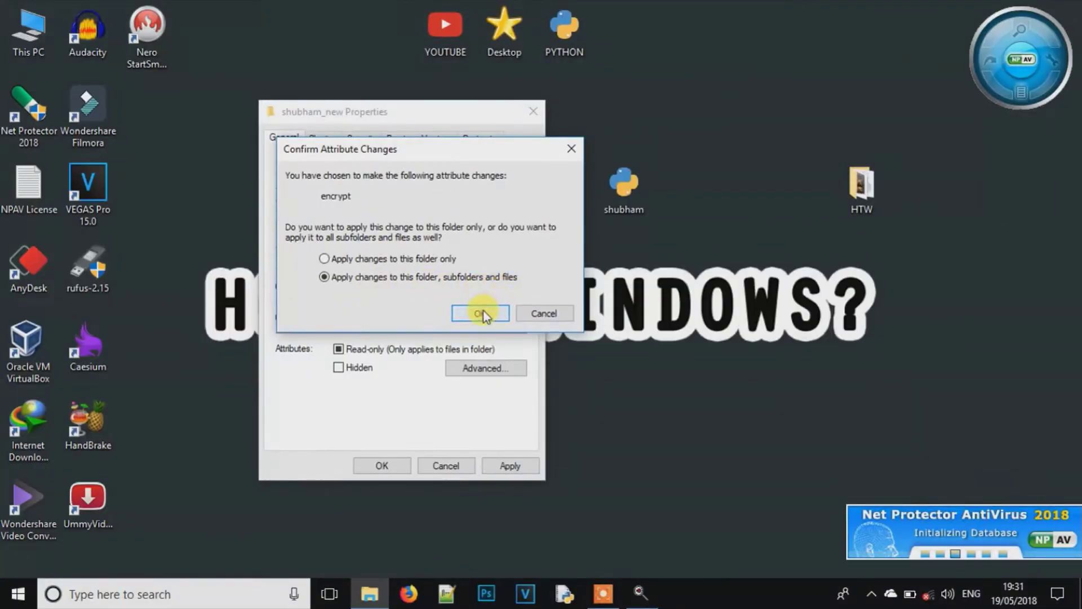
pyautogui.click(480, 314)
pyautogui.click(382, 465)
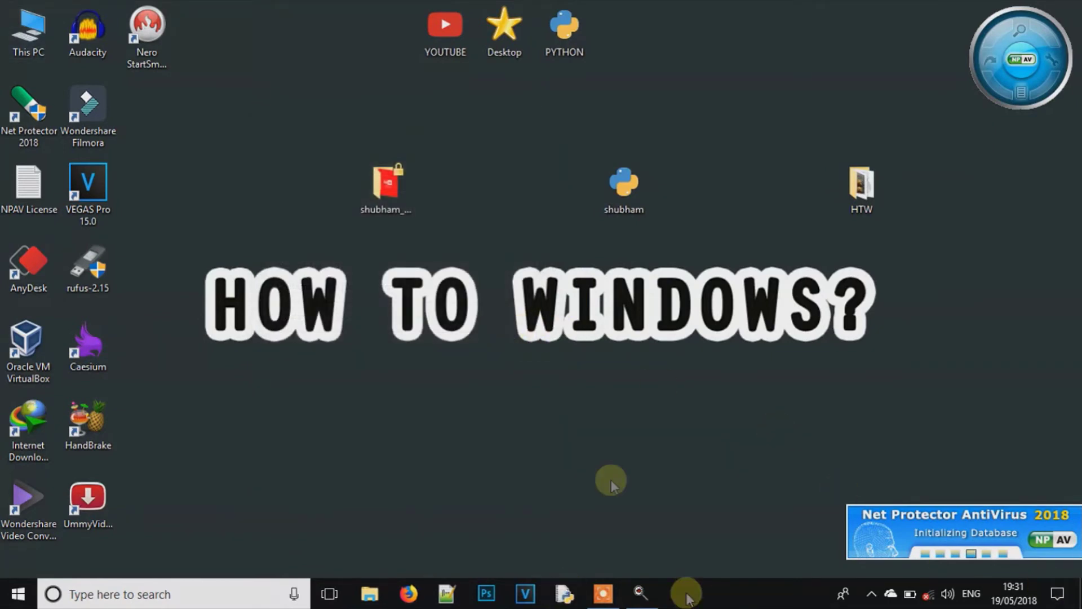
pyautogui.click(402, 172)
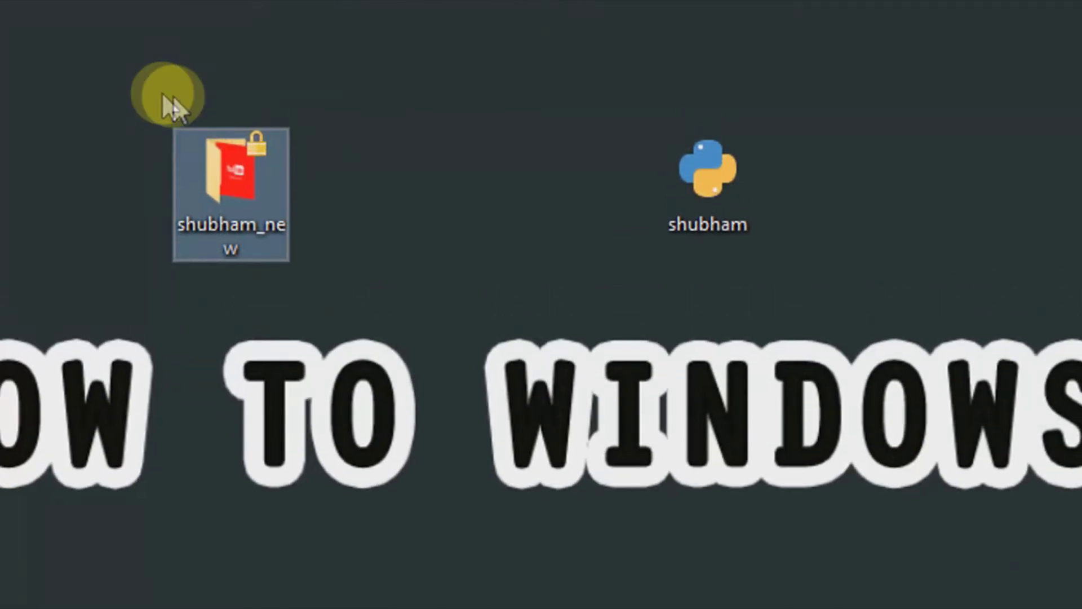
pyautogui.moveTo(161, 93); pyautogui.dragTo(327, 188)
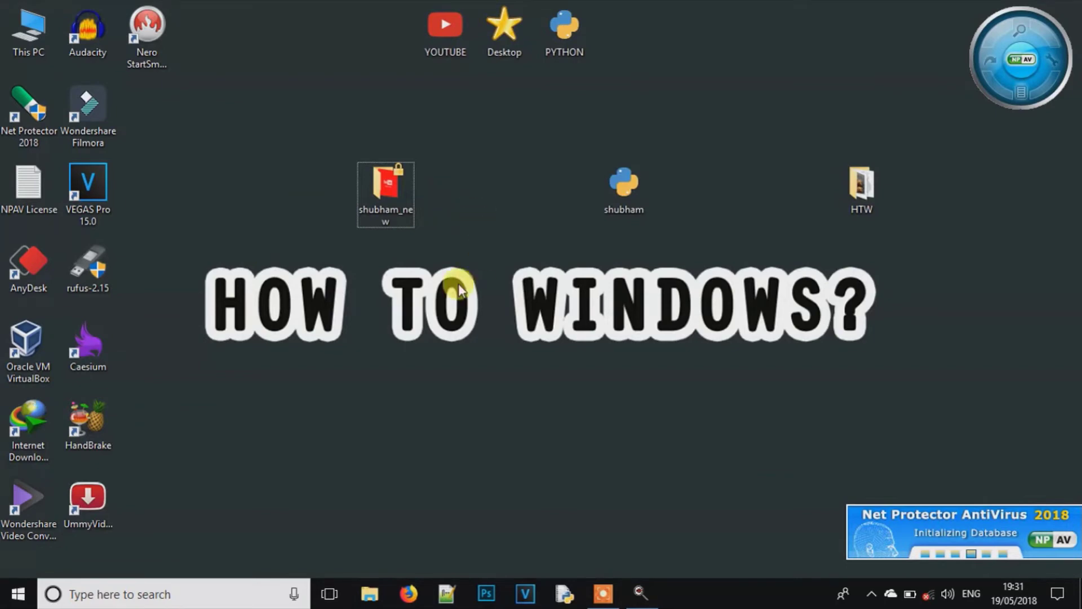
pyautogui.moveTo(264, 125); pyautogui.dragTo(527, 270)
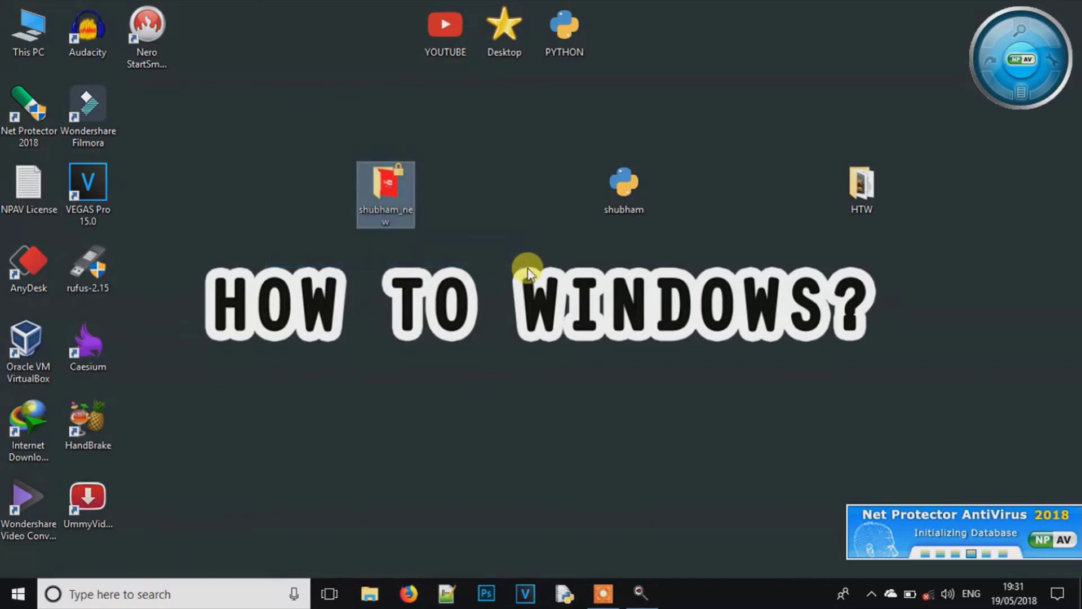
pyautogui.click(528, 270)
pyautogui.moveTo(309, 136); pyautogui.dragTo(459, 273)
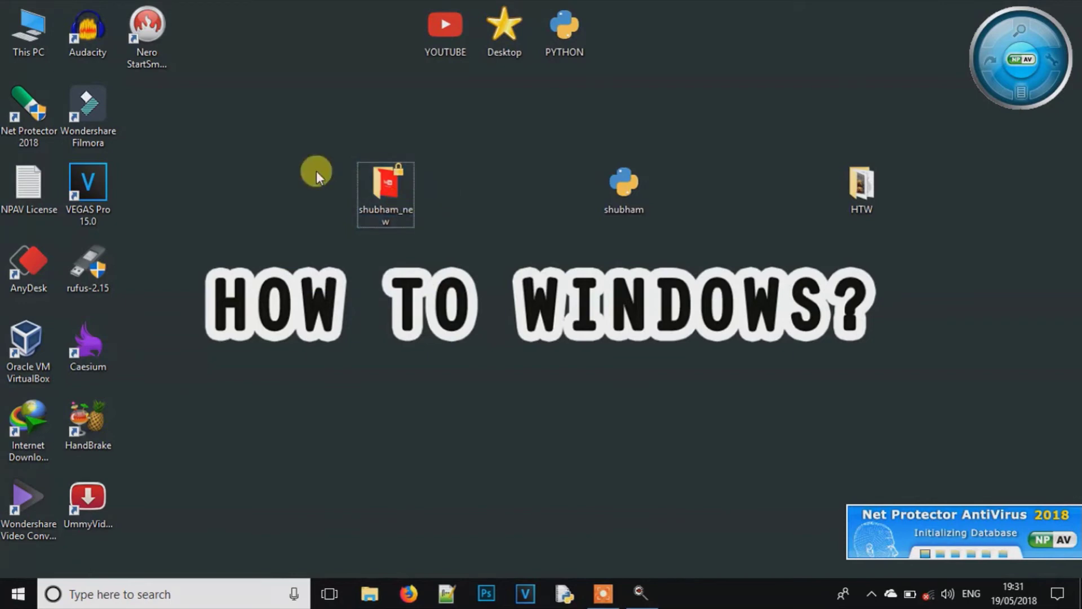
# - Refresh the desktop
pyautogui.rightClick(485, 245)
pyautogui.click(525, 294)
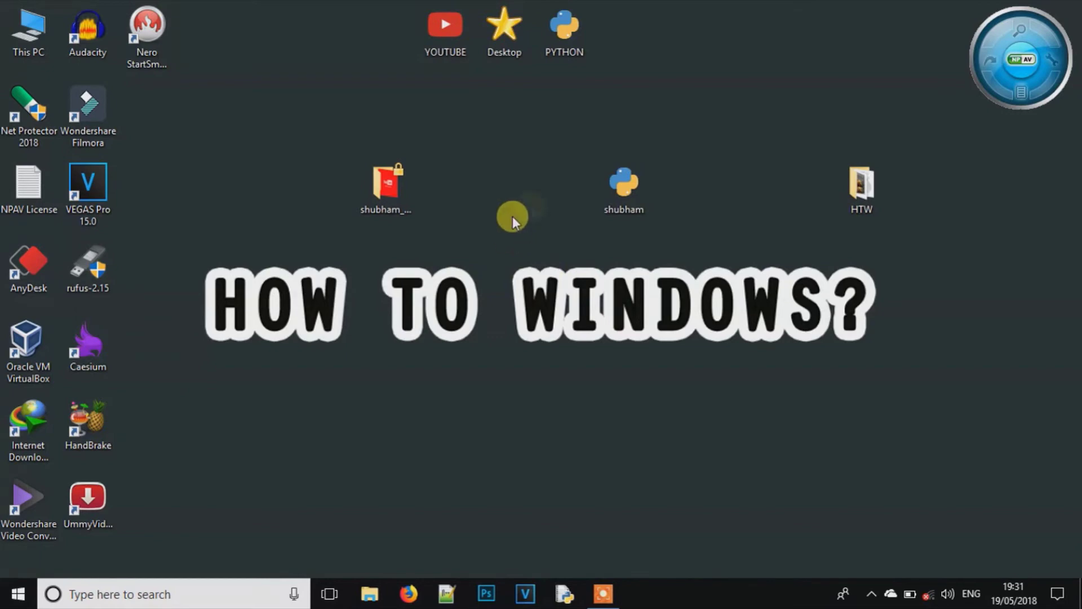
pyautogui.moveTo(514, 217); pyautogui.dragTo(744, 151)
pyautogui.click(743, 151)
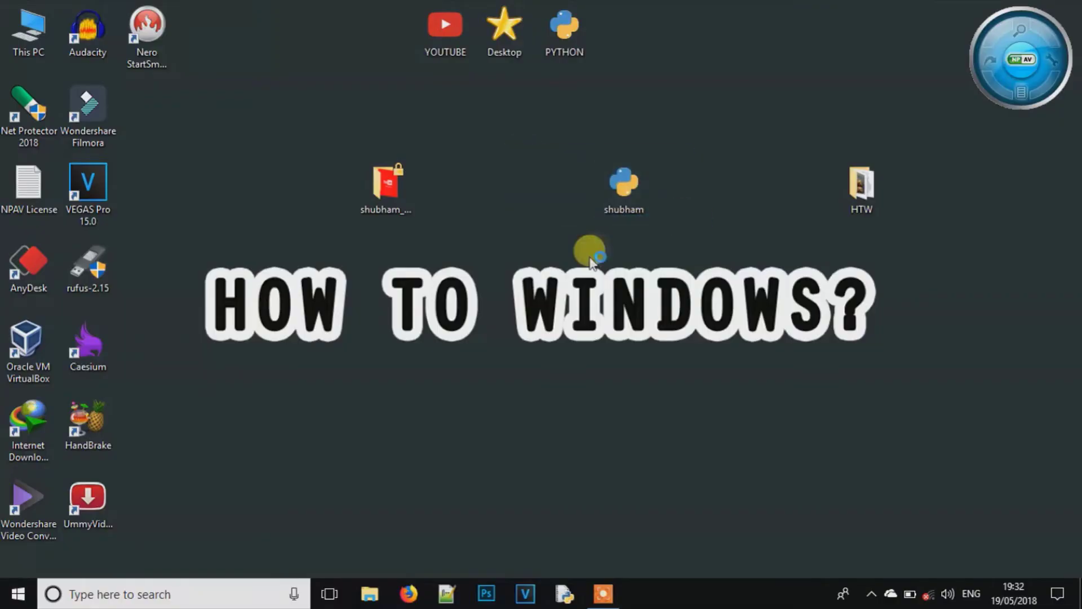
# - Optimize the desktop folder with the Python icon for Pictures and apply this template to all its subfolders
pyautogui.rightClick(616, 207)
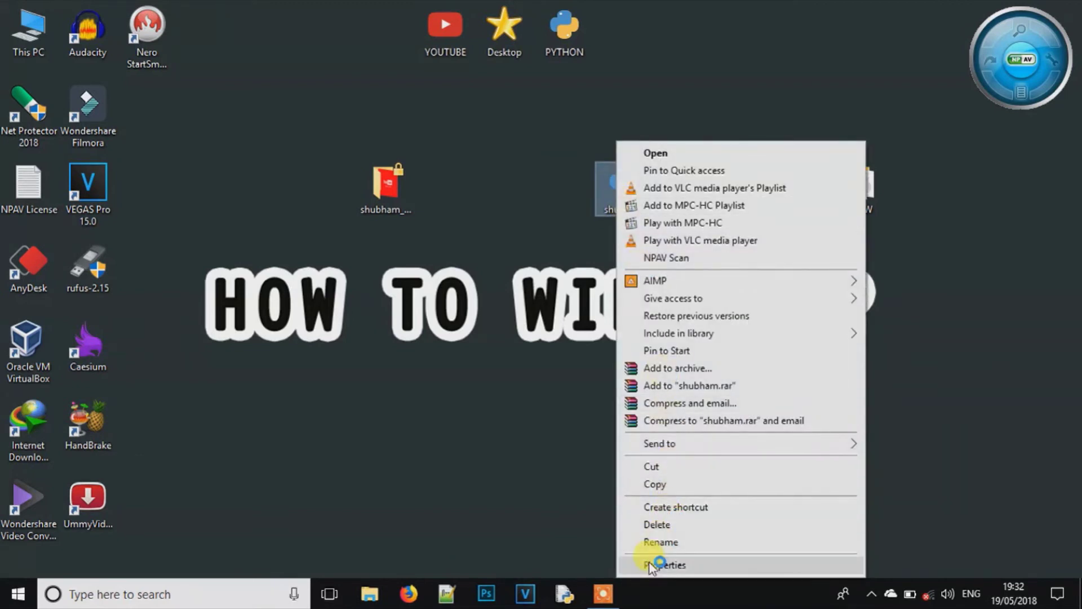
pyautogui.click(641, 562)
pyautogui.click(840, 229)
pyautogui.moveTo(785, 205); pyautogui.dragTo(501, 107)
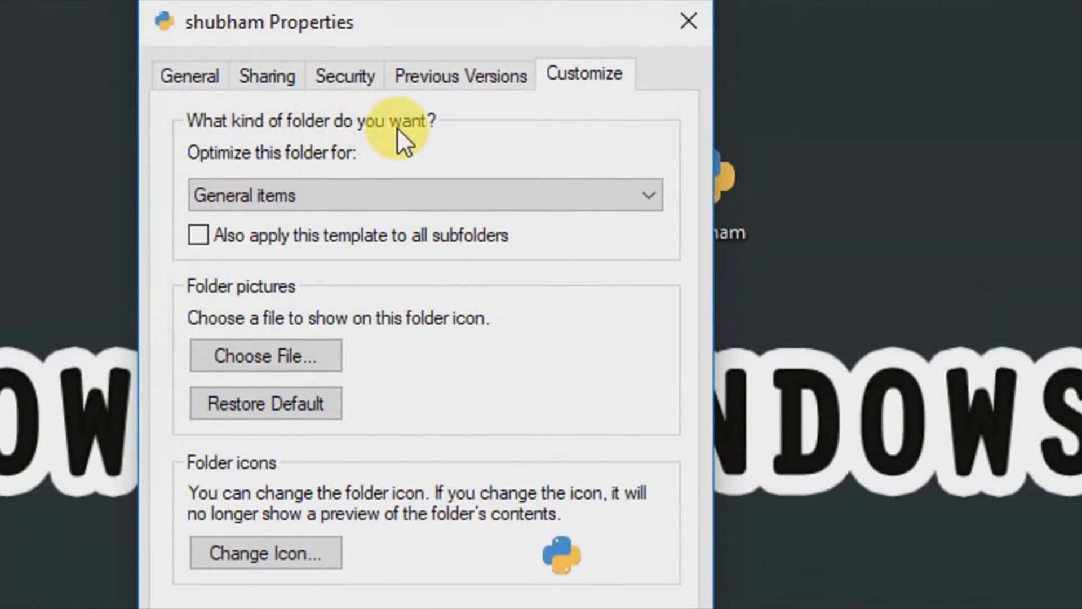
pyautogui.click(350, 188)
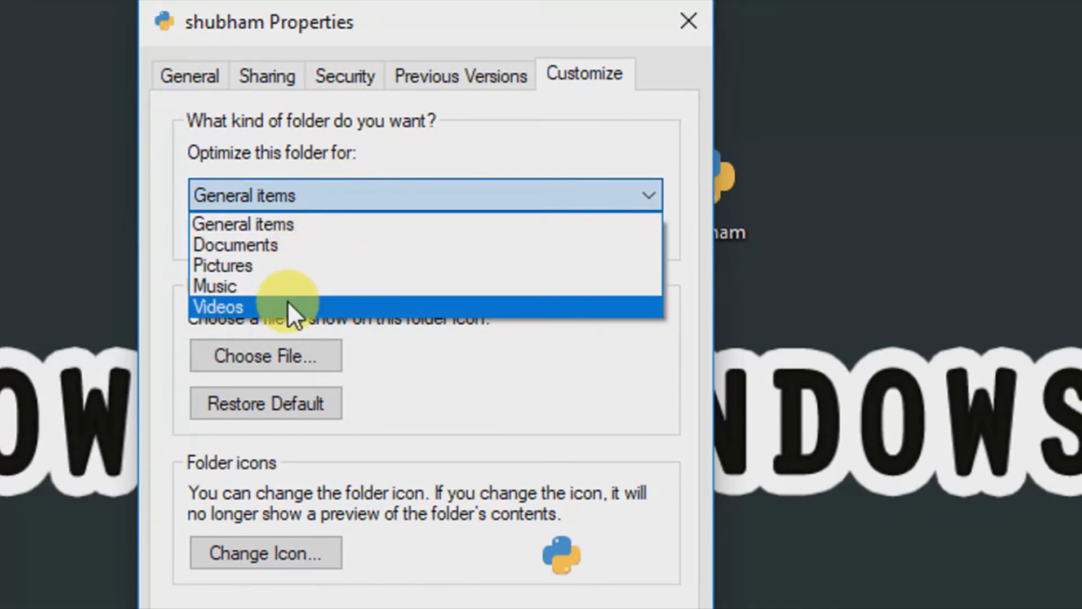
pyautogui.click(299, 269)
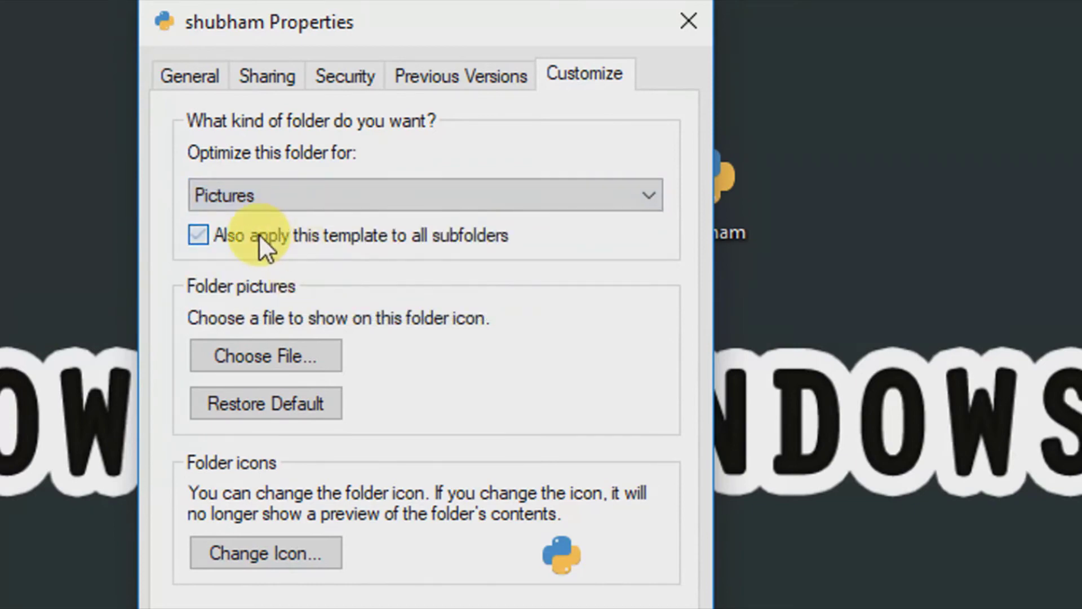
pyautogui.click(259, 235)
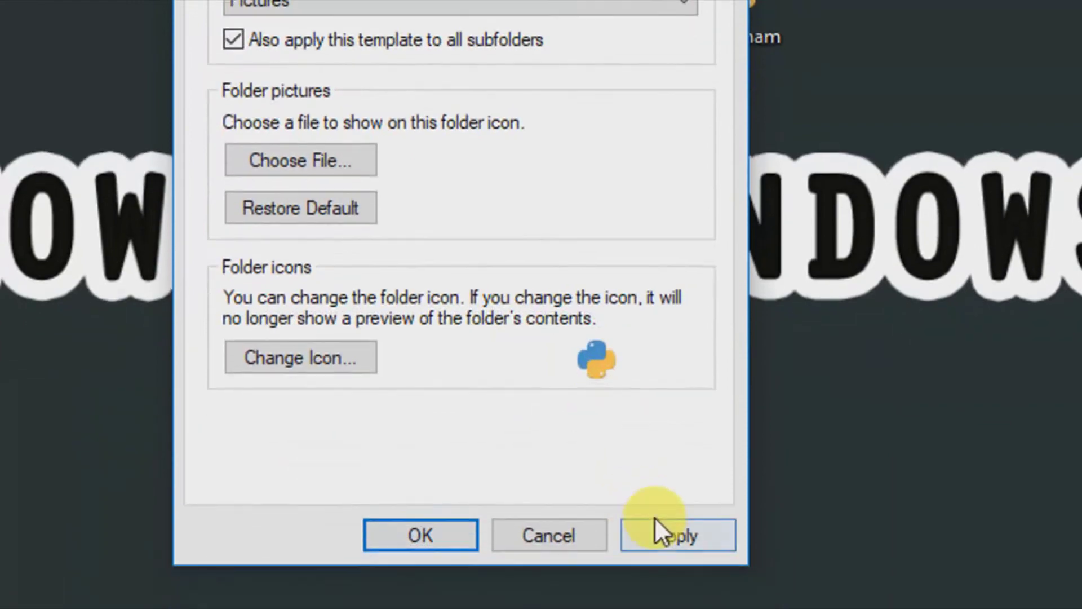
pyautogui.click(655, 517)
pyautogui.click(437, 535)
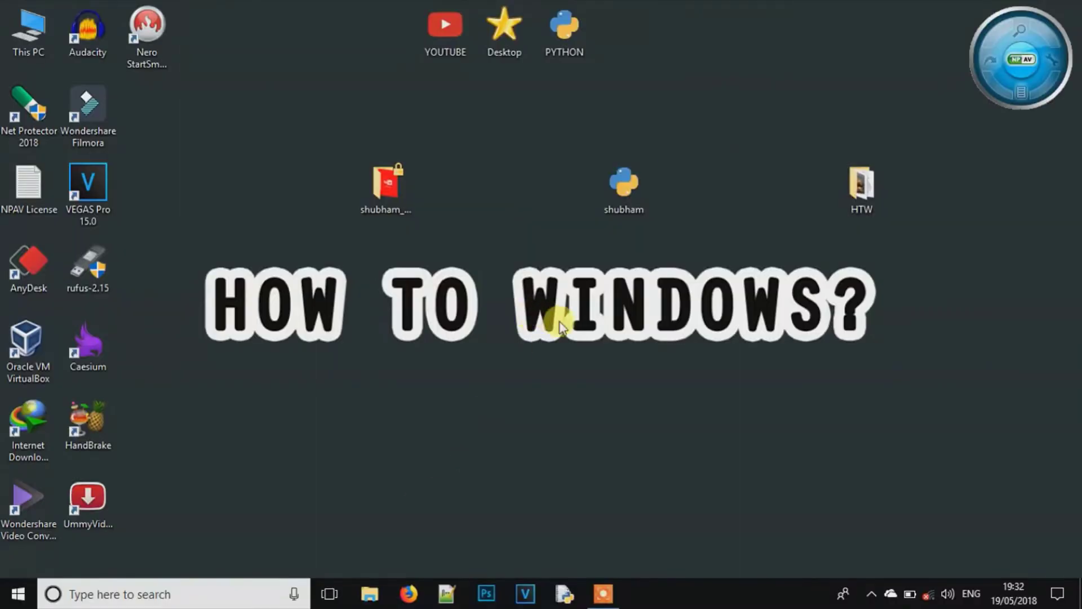
pyautogui.rightClick(559, 230)
pyautogui.click(572, 362)
pyautogui.moveTo(559, 164); pyautogui.dragTo(727, 257)
pyautogui.moveTo(707, 210); pyautogui.dragTo(703, 269)
pyautogui.click(688, 270)
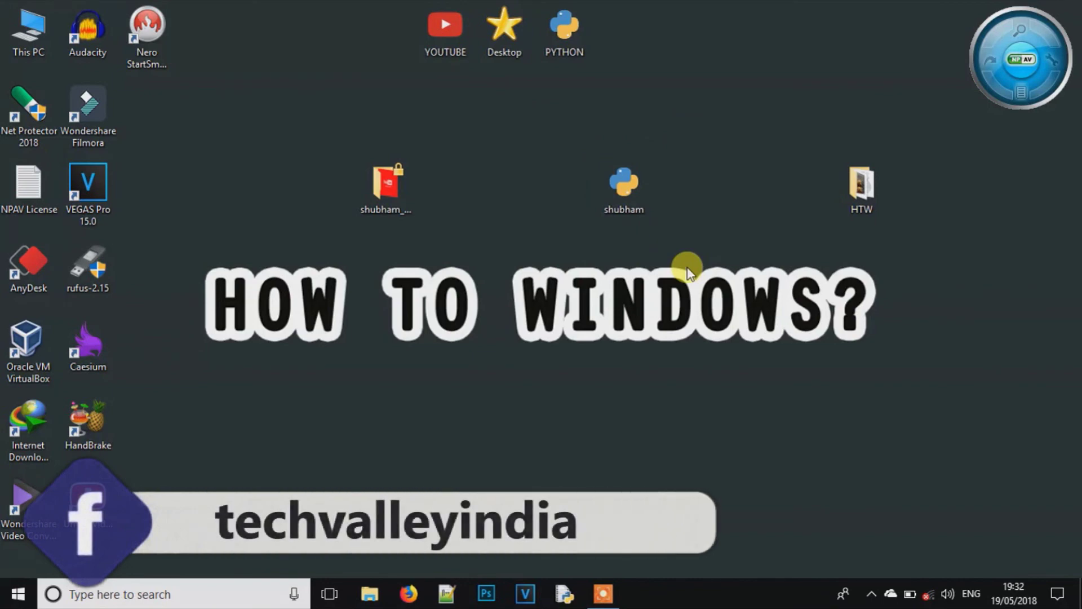
# - Refresh the desktop
pyautogui.moveTo(721, 179); pyautogui.dragTo(305, 193)
pyautogui.click(304, 194)
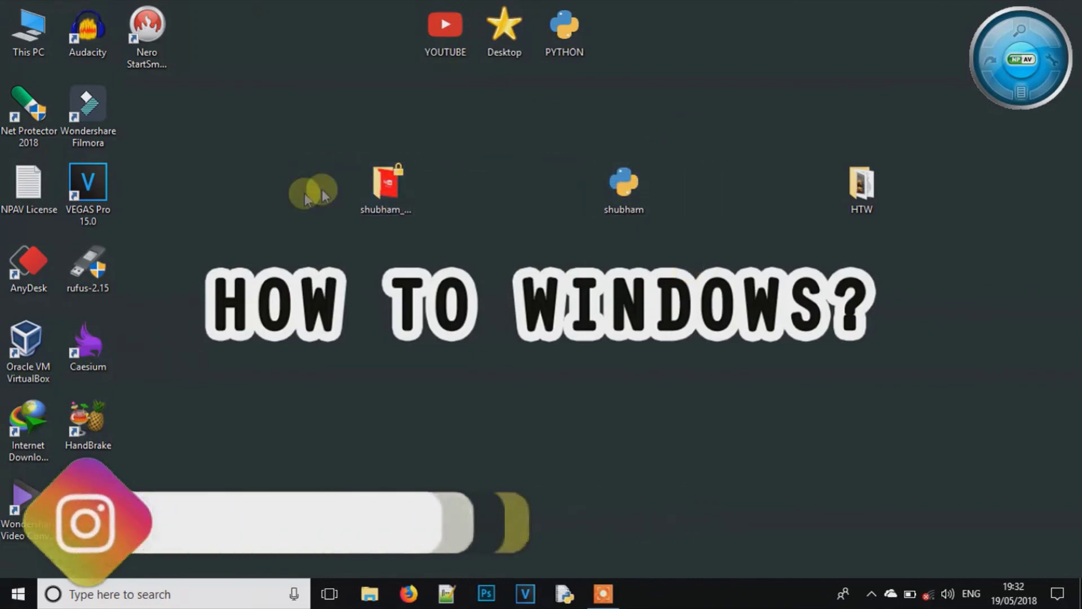
pyautogui.rightClick(462, 186)
pyautogui.click(501, 231)
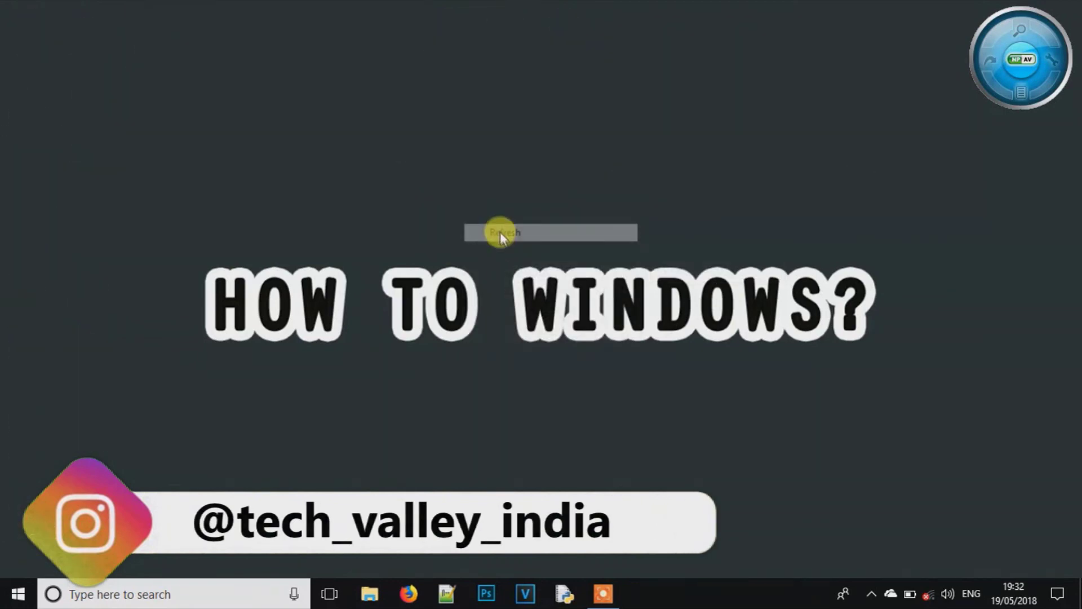